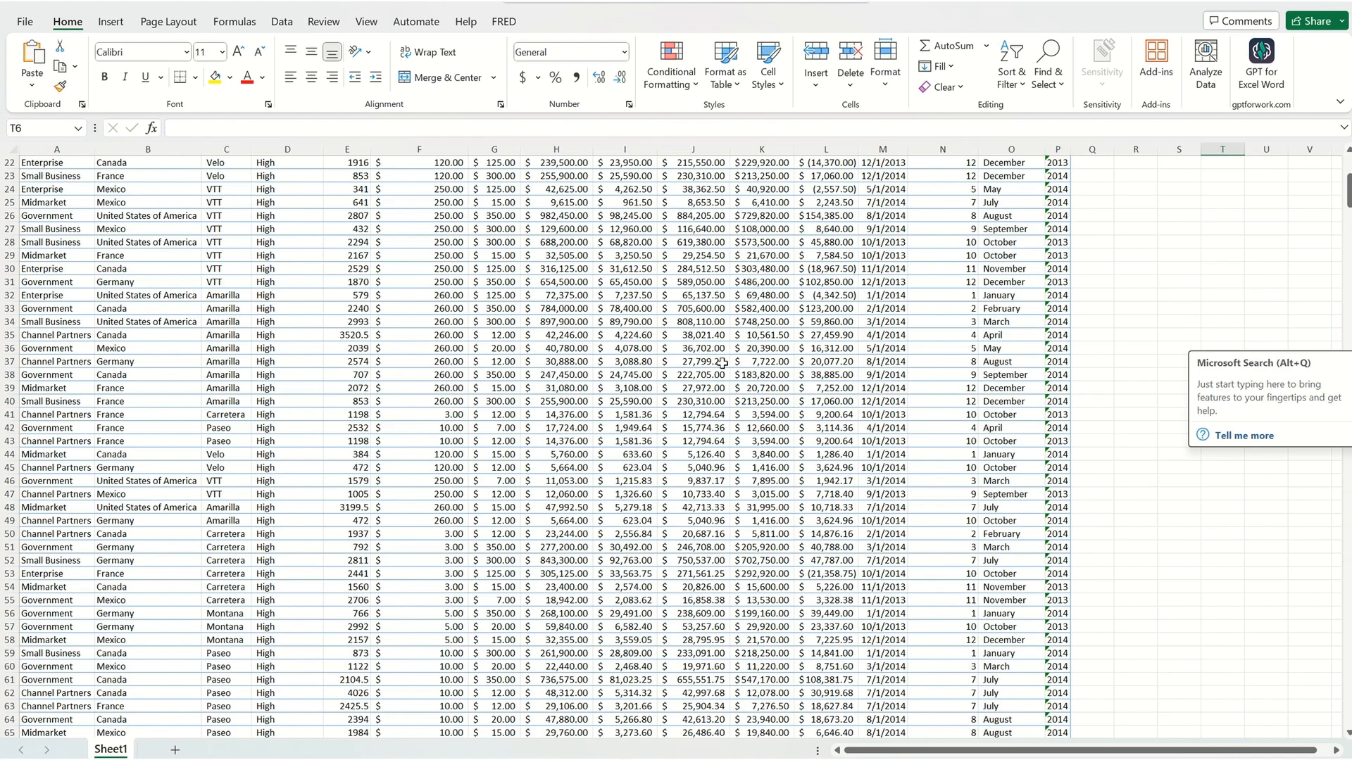
Create a pivot table on a new worksheet from columns A through P of the sales data in Sheet1
{"action": "scroll", "coordinate": [773, 269], "scroll_direction": "down", "scroll_amount": 4}
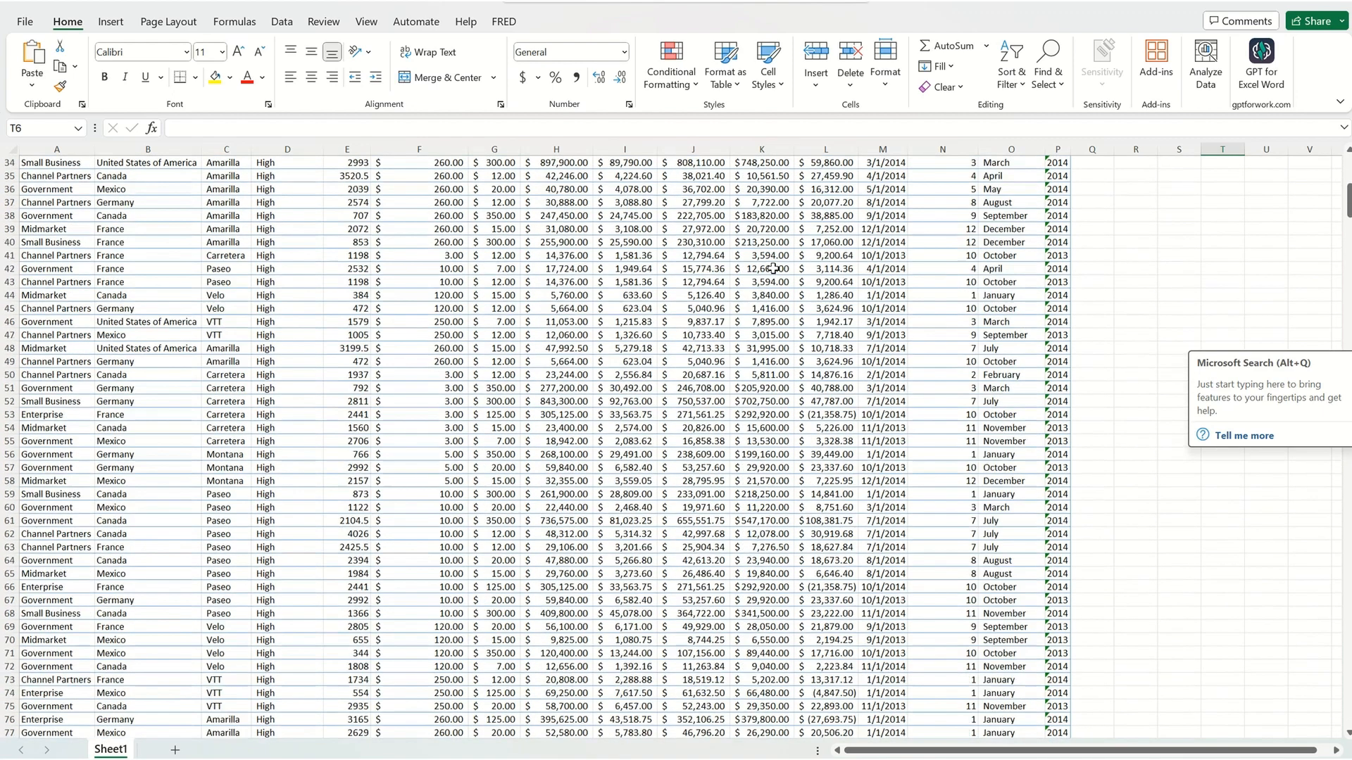
{"action": "scroll", "coordinate": [773, 268], "scroll_direction": "down", "scroll_amount": 4}
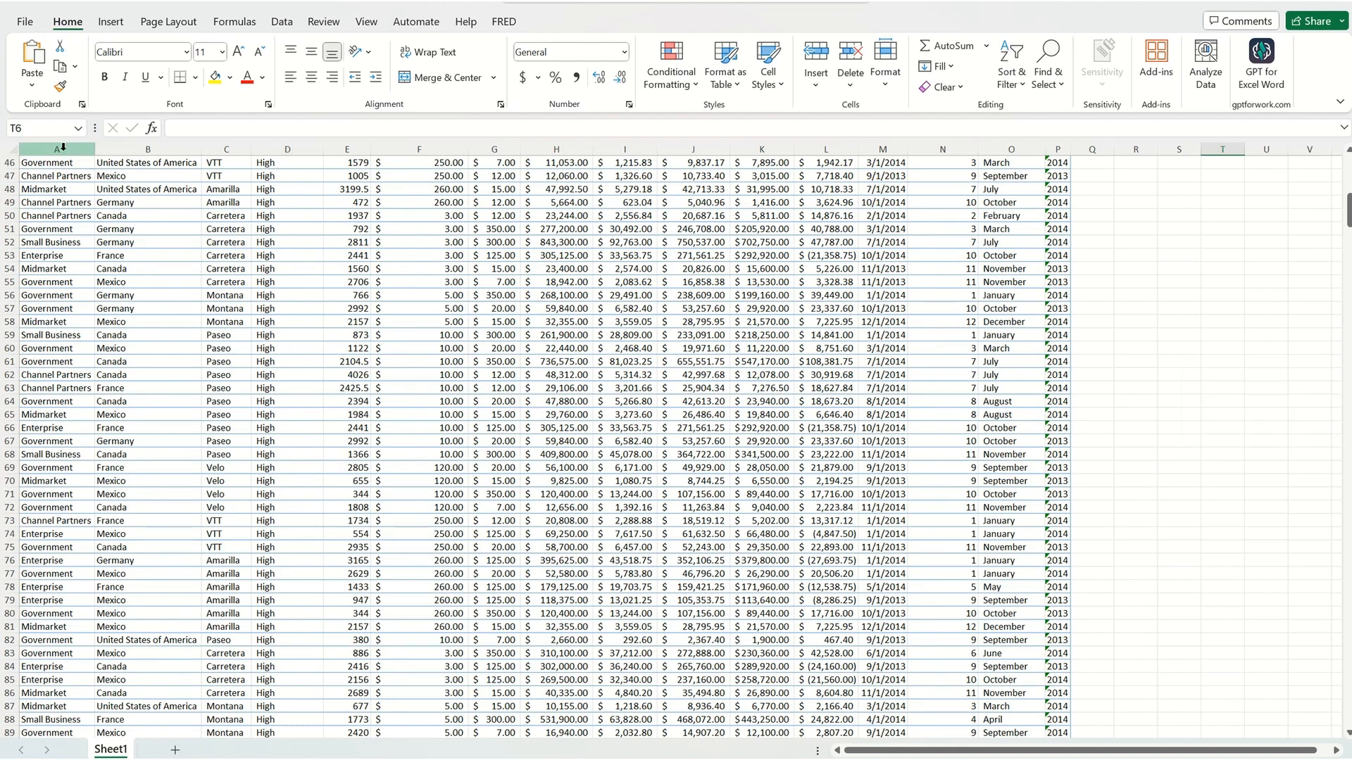
{"action": "left_click_drag", "start_coordinate": [63, 148], "coordinate": [1057, 145]}
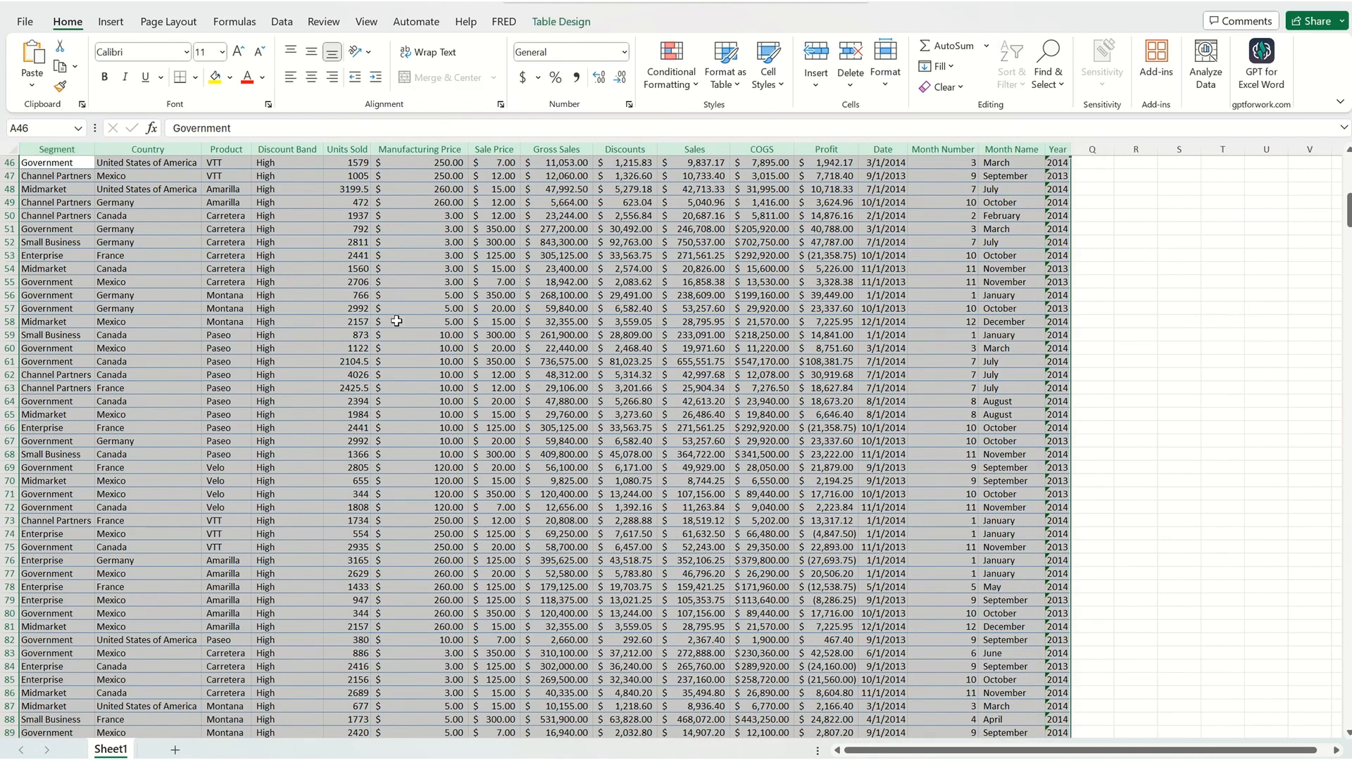
{"action": "left_click", "coordinate": [111, 25]}
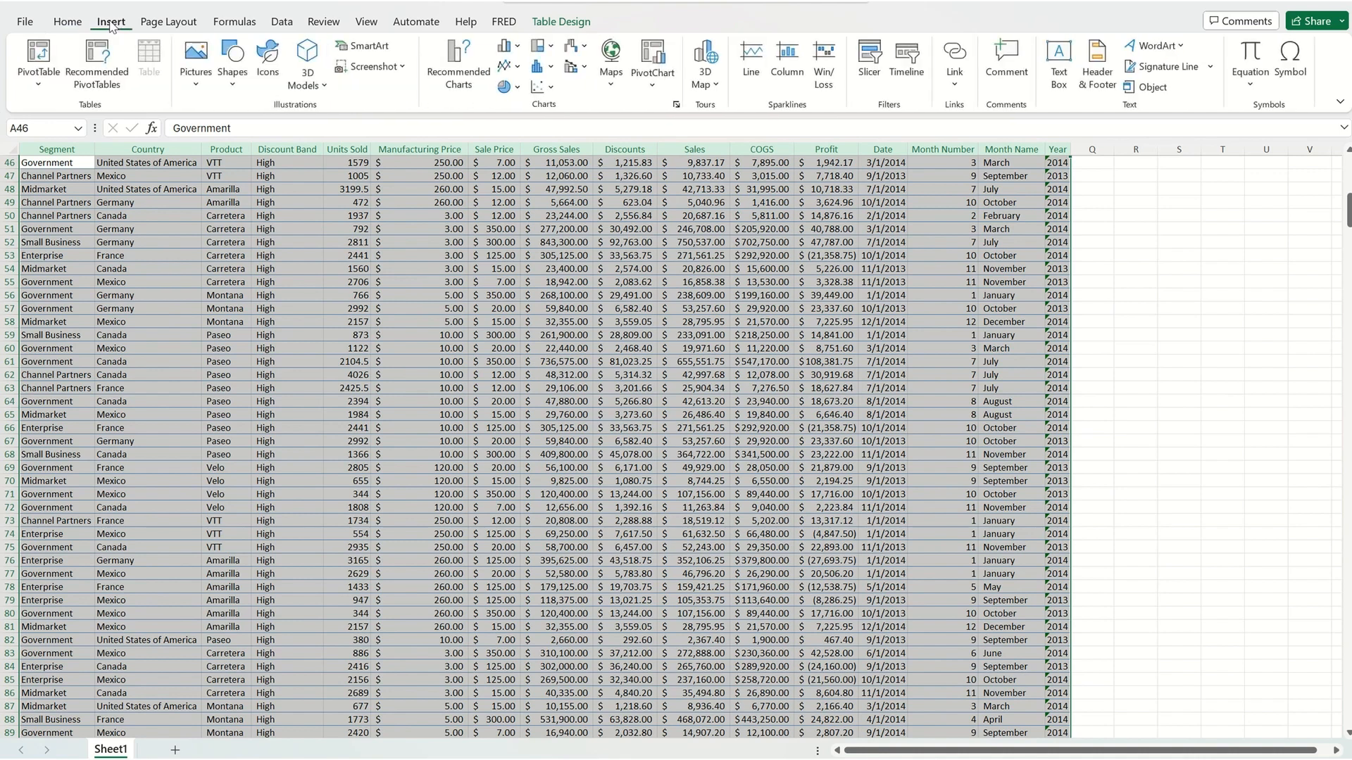
{"action": "left_click", "coordinate": [39, 84]}
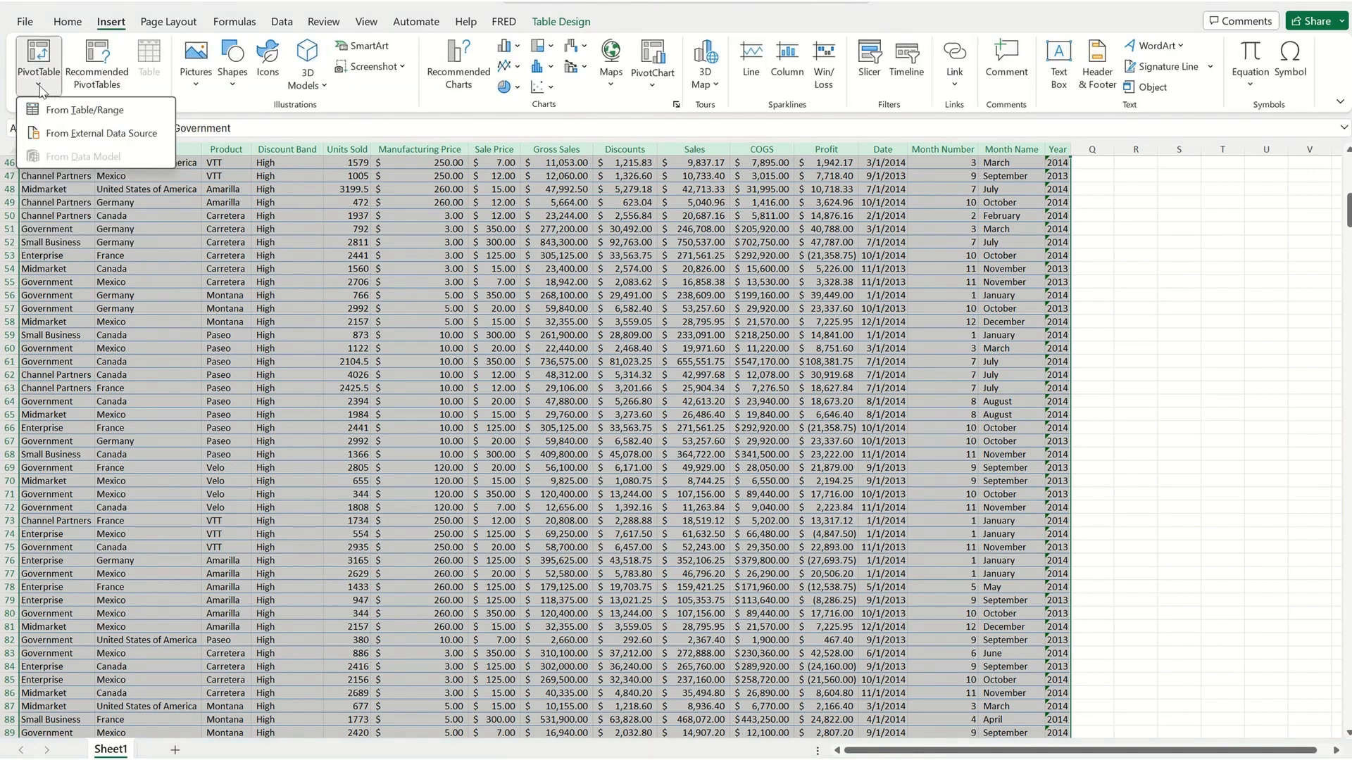
{"action": "left_click", "coordinate": [69, 111]}
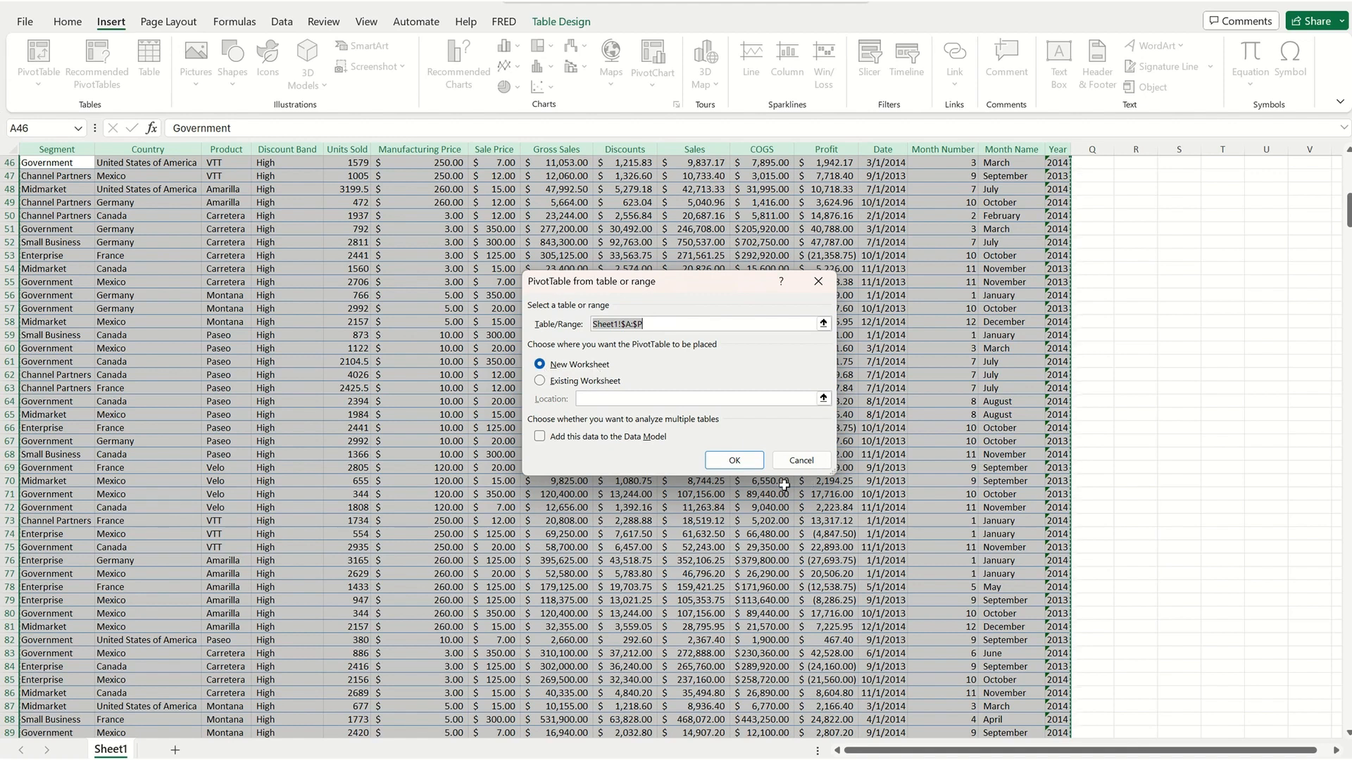
{"action": "left_click", "coordinate": [748, 460]}
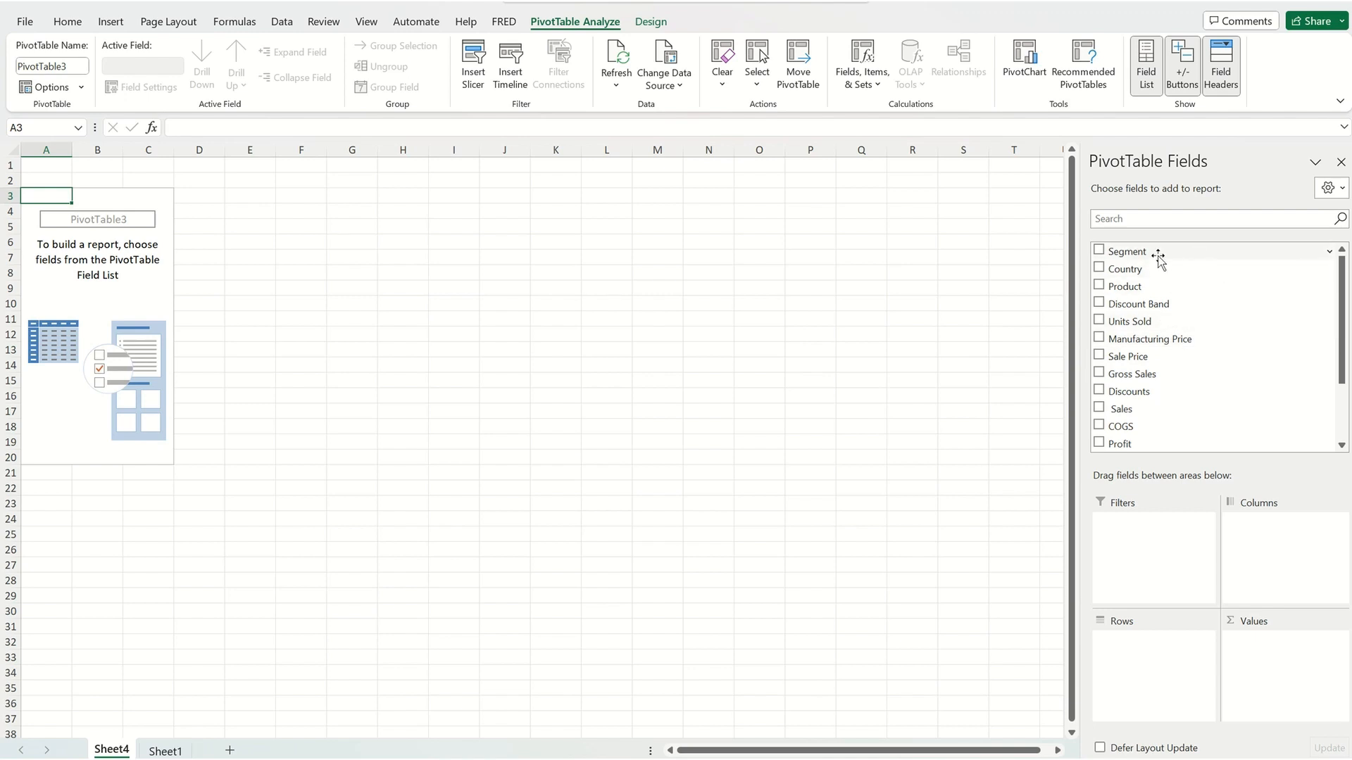
Add Country to the pivot table's rows and summarize Sales as the sum in the values
{"action": "left_click", "coordinate": [1098, 268]}
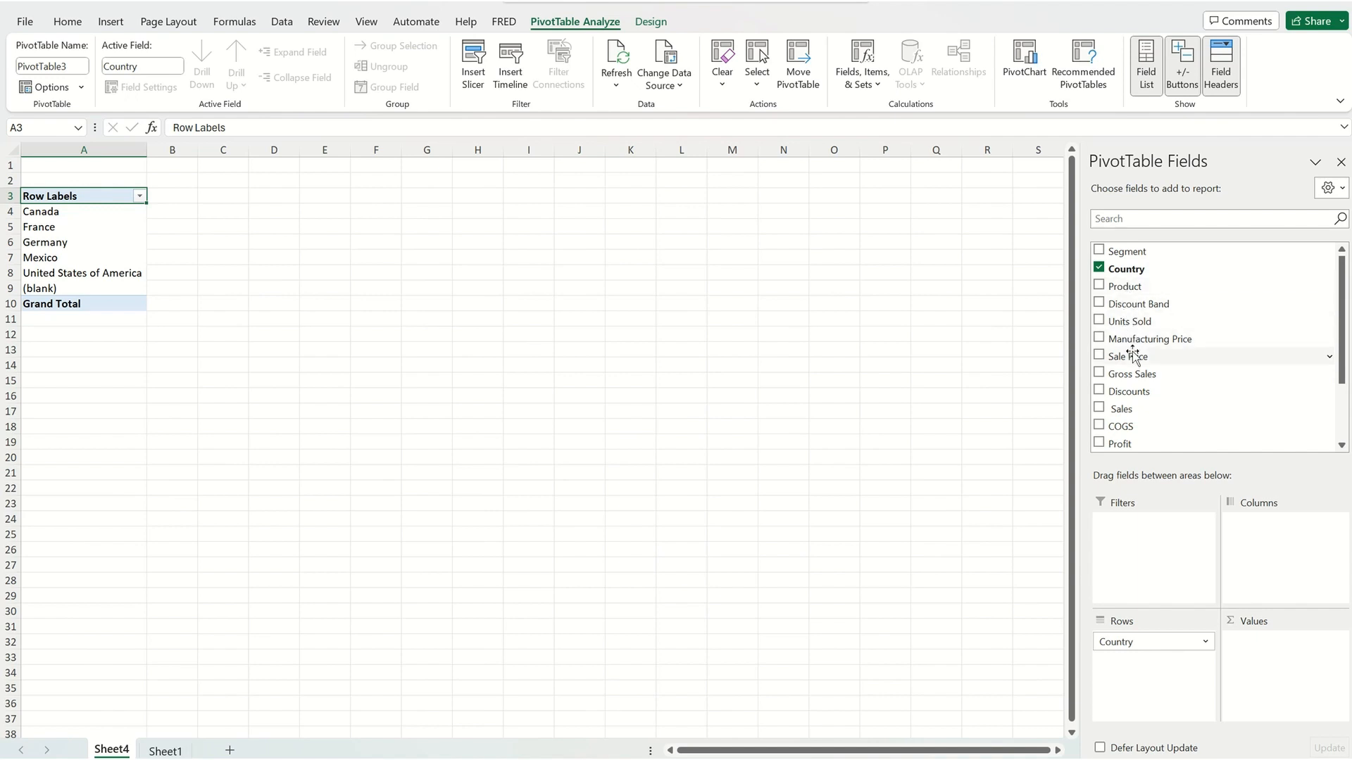
{"action": "left_click", "coordinate": [1099, 409]}
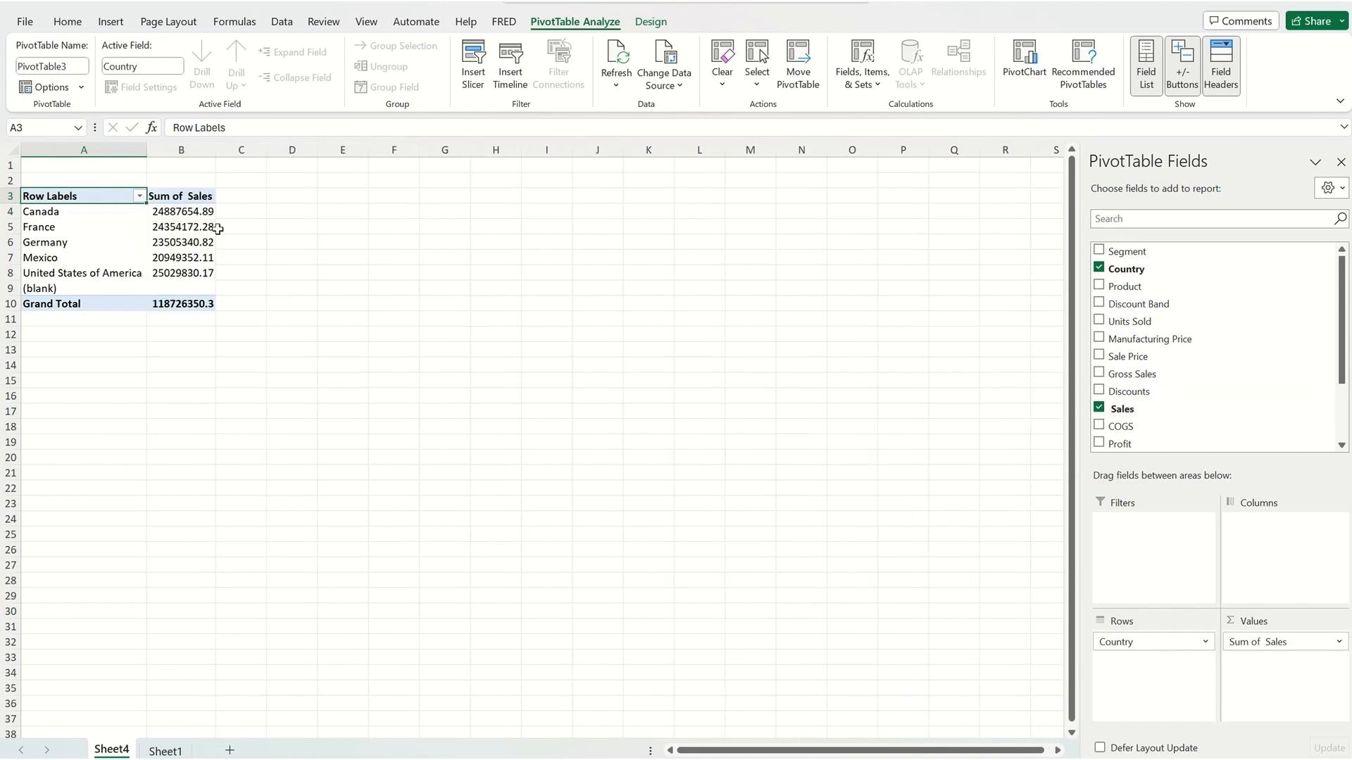
{"action": "left_click", "coordinate": [78, 226]}
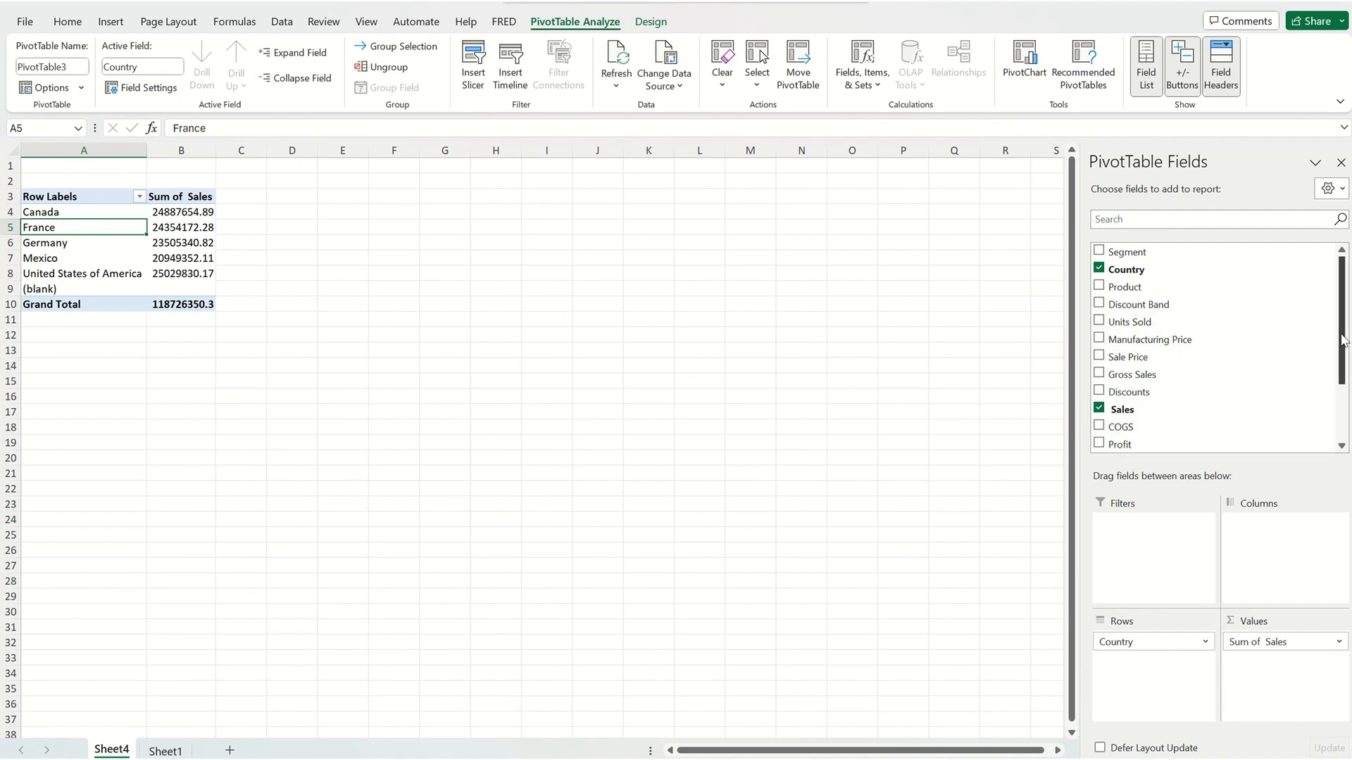
Add the Year field to the pivot table, trying it above Country in the rows before placing it in the columns
{"action": "left_click_drag", "start_coordinate": [1342, 356], "coordinate": [1343, 393]}
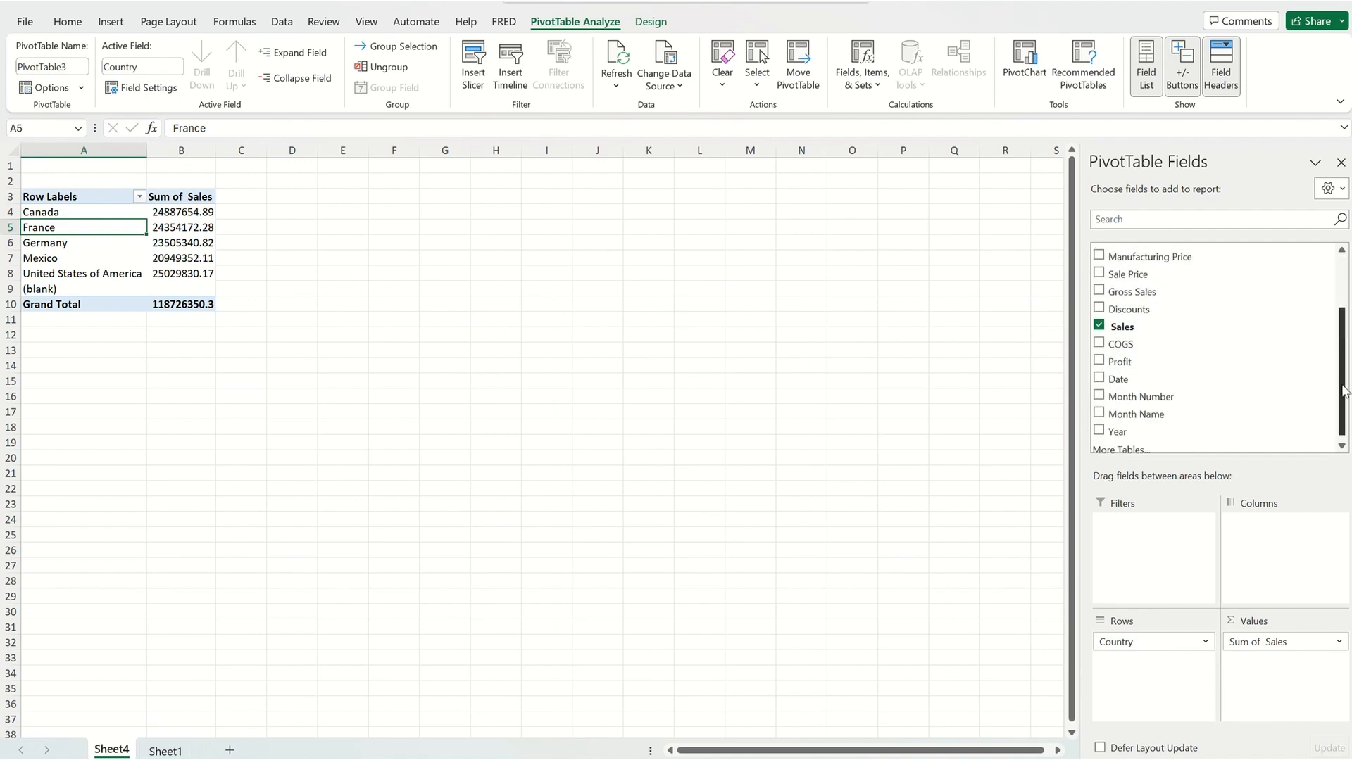
{"action": "left_click", "coordinate": [1098, 431]}
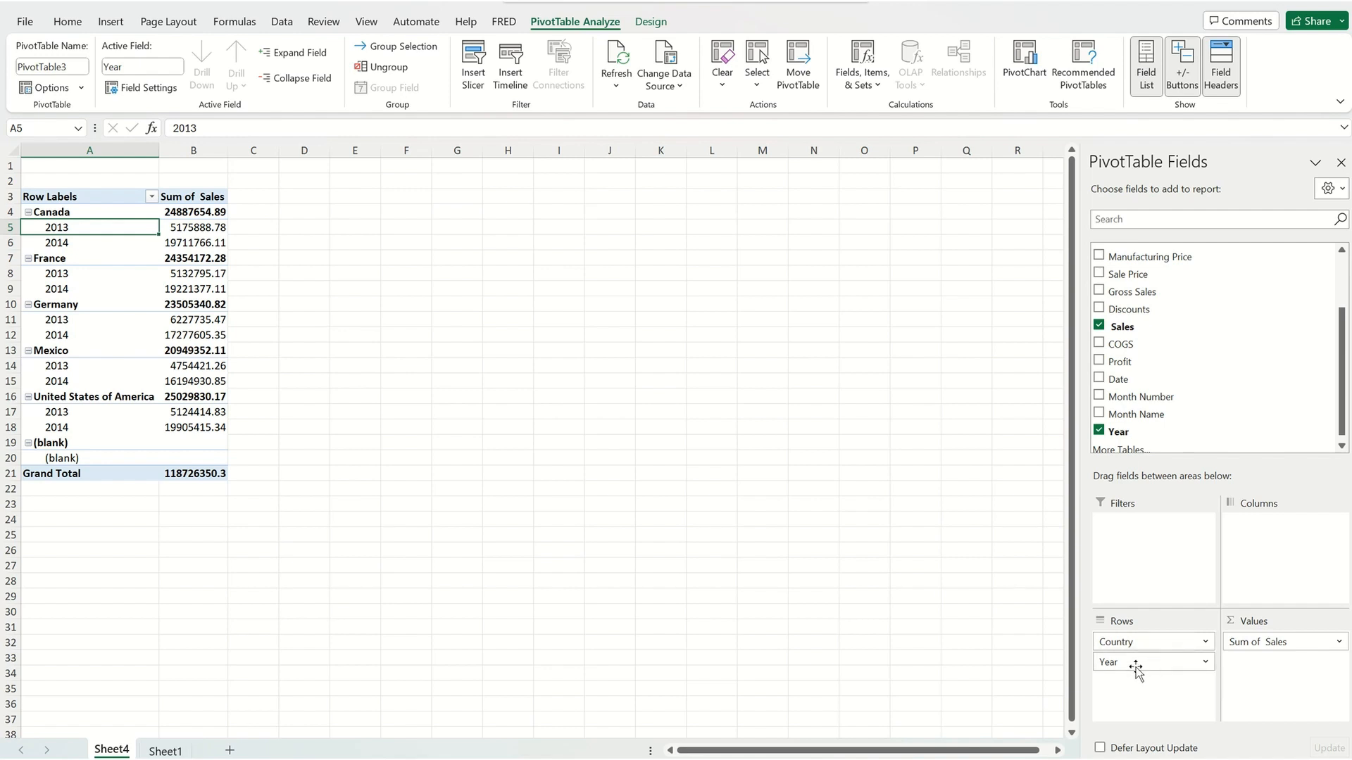
{"action": "left_click_drag", "start_coordinate": [1135, 662], "coordinate": [1136, 640]}
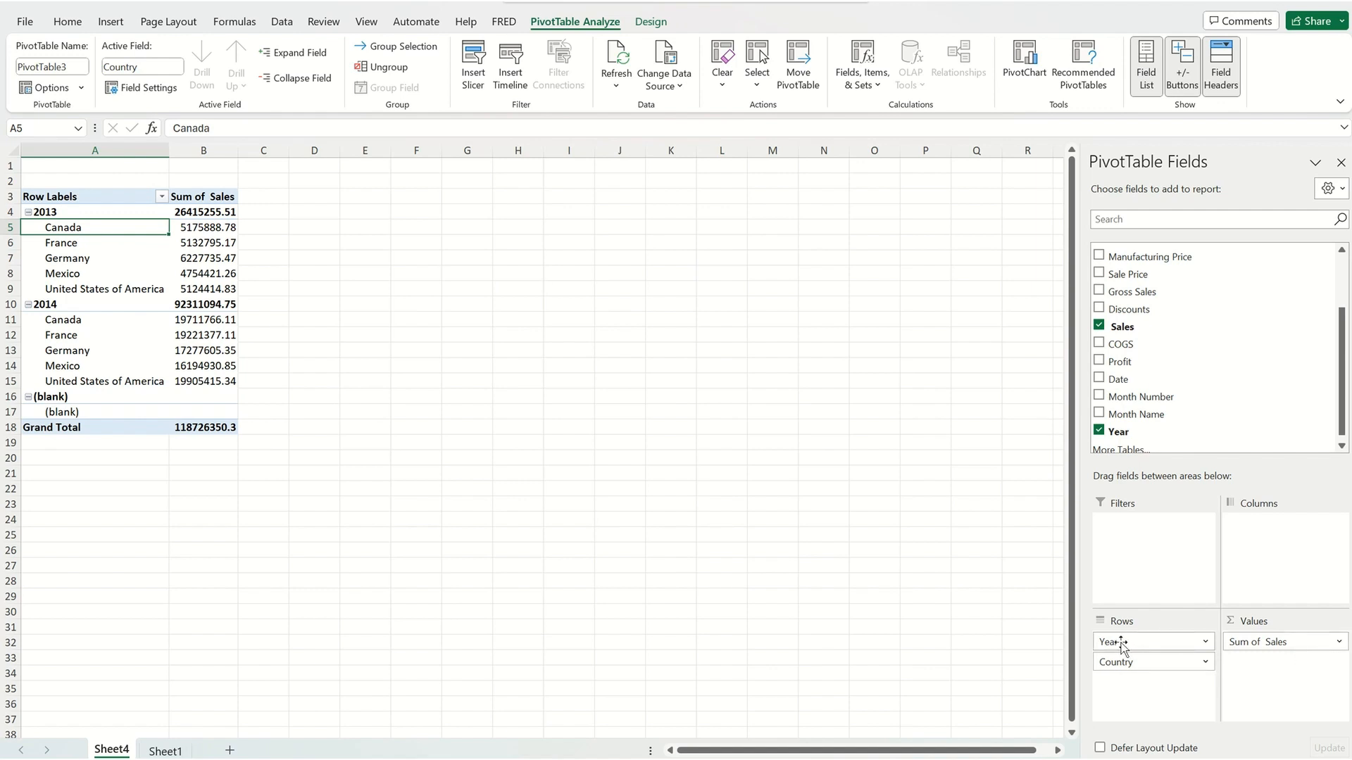
{"action": "left_click_drag", "start_coordinate": [1121, 643], "coordinate": [1261, 548]}
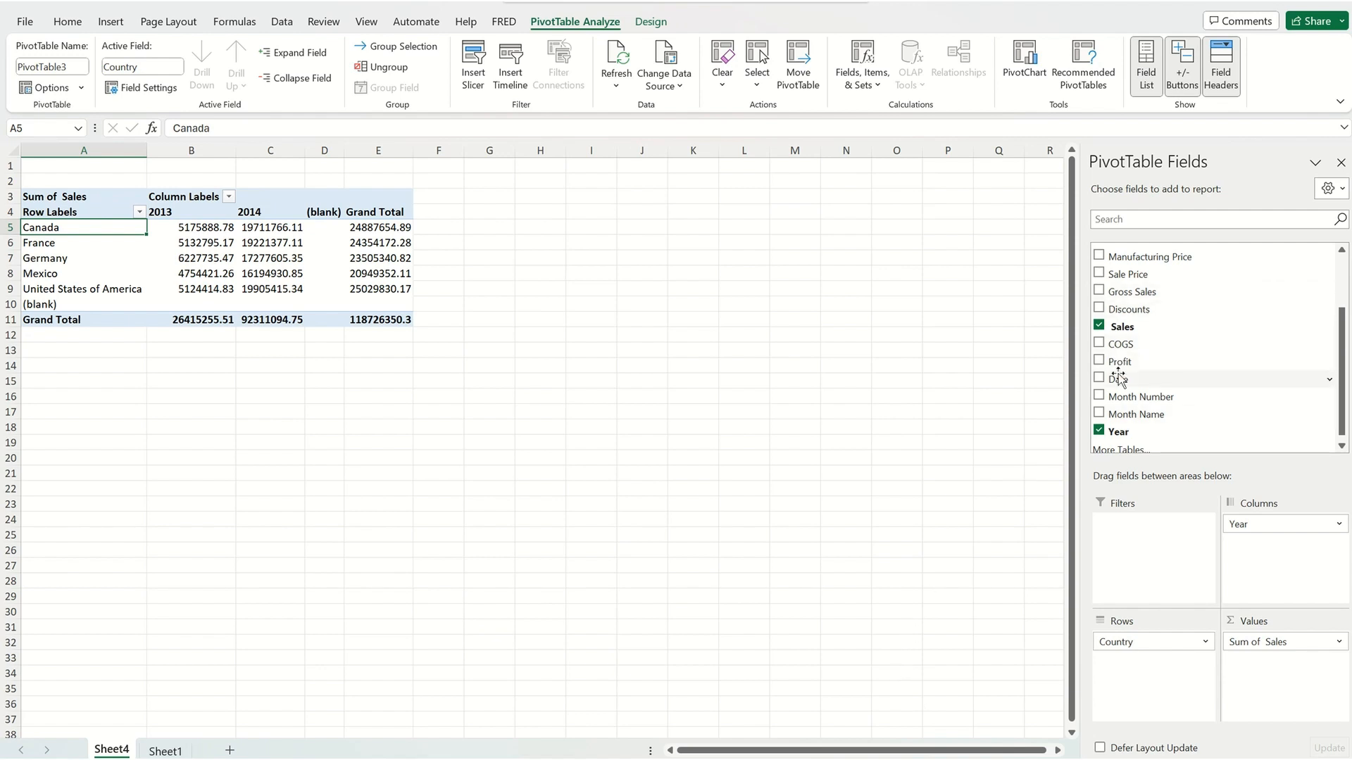
Add Profit to the pivot table's values and move Year from the columns to the rows above Country
{"action": "left_click", "coordinate": [1100, 361]}
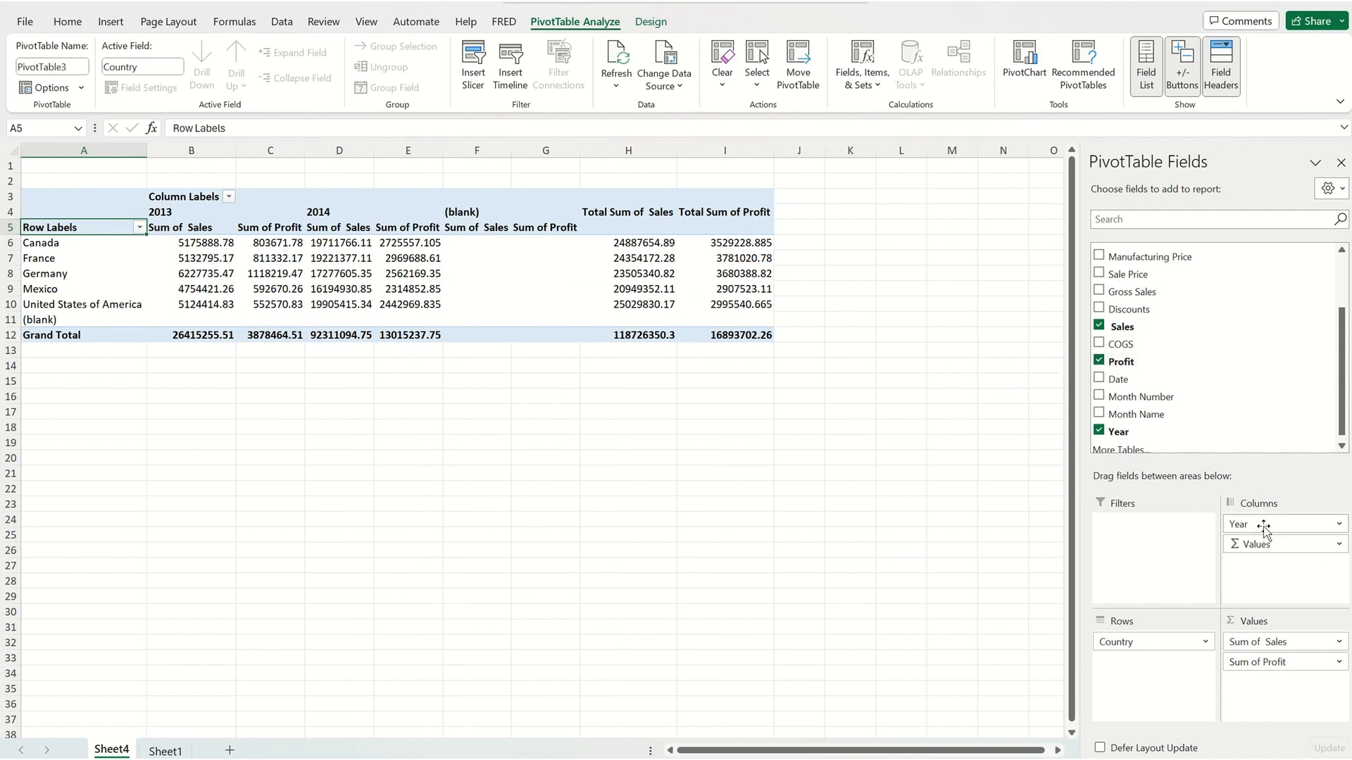
{"action": "left_click_drag", "start_coordinate": [1265, 526], "coordinate": [1158, 639]}
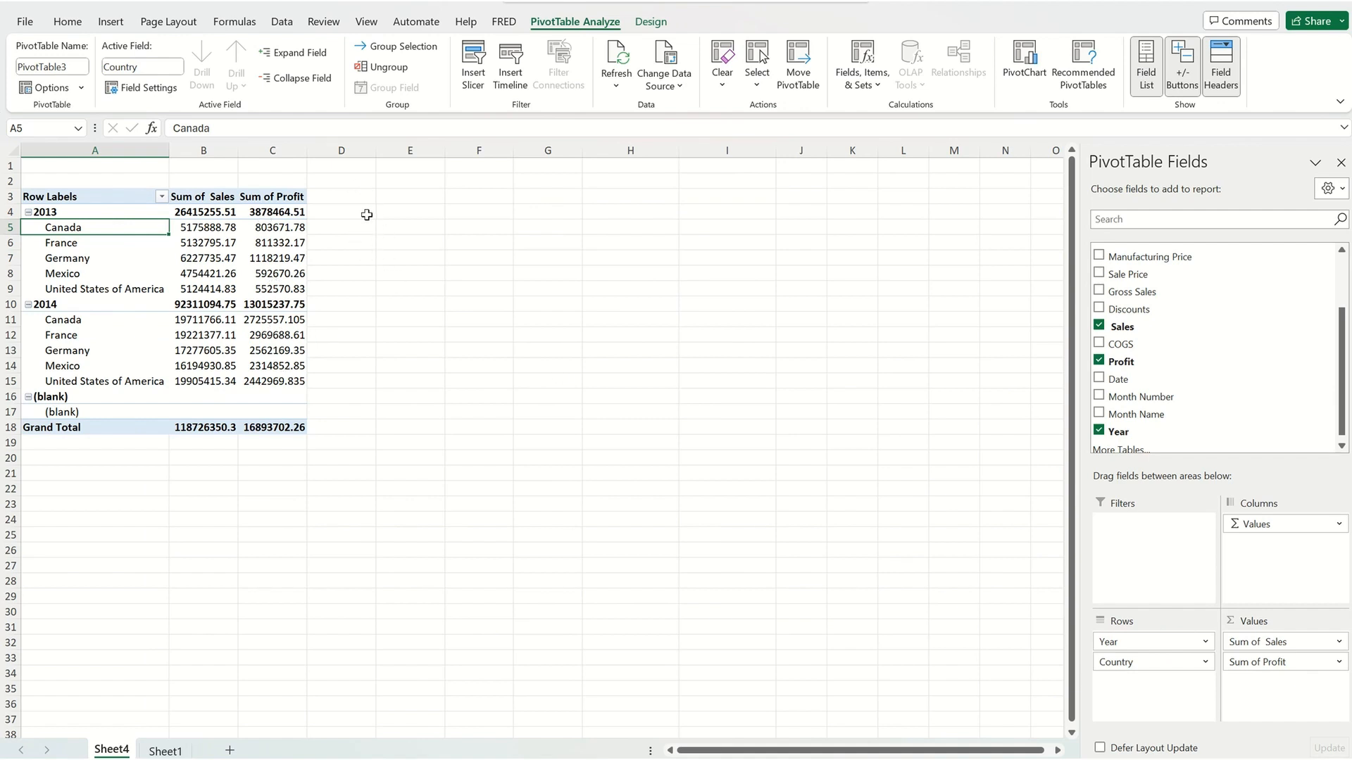
{"action": "scroll", "coordinate": [1285, 348], "scroll_direction": "up", "scroll_amount": 2}
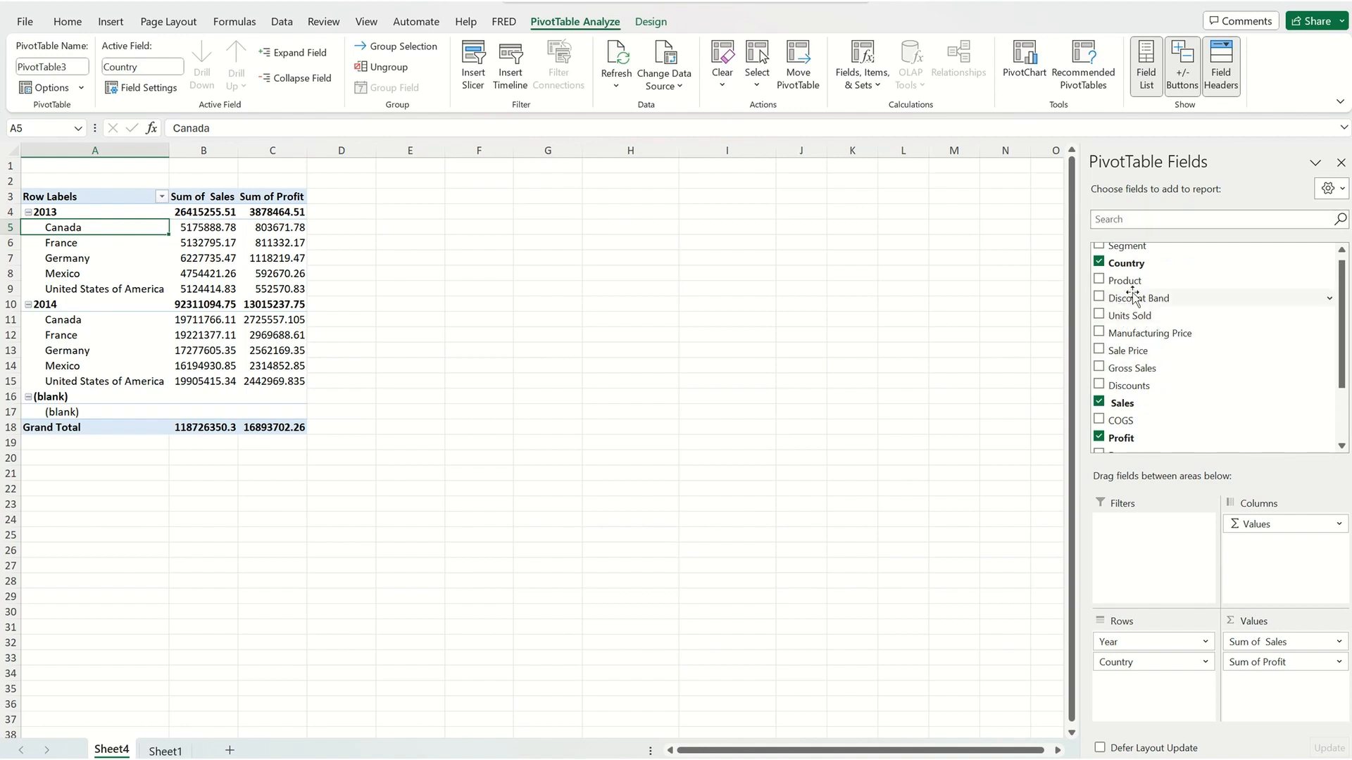
{"action": "scroll", "coordinate": [1194, 339], "scroll_direction": "up", "scroll_amount": 1}
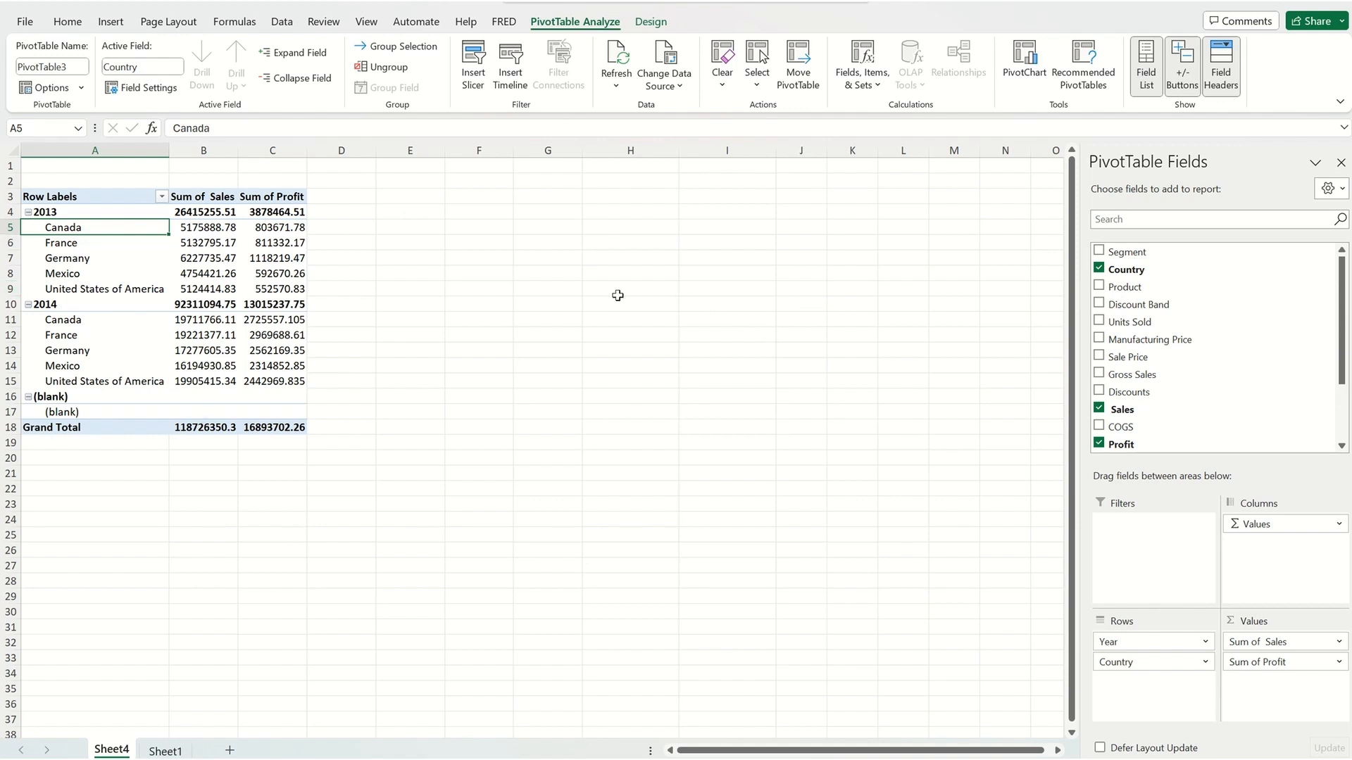
Enter a formula in D5 that divides Canada's 2013 Sum of Profit by its Sum of Sales using pivot cell references
{"action": "left_click", "coordinate": [355, 230]}
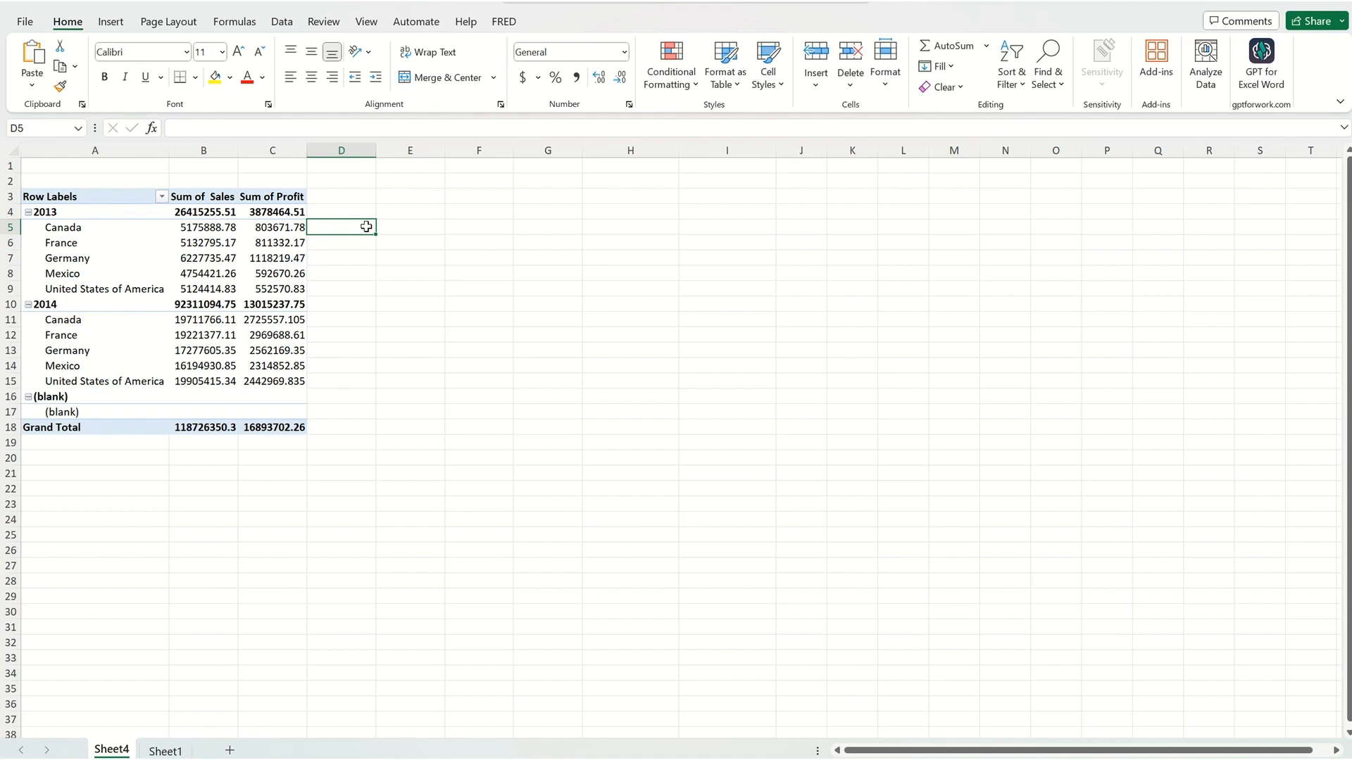
{"action": "type", "text": "="}
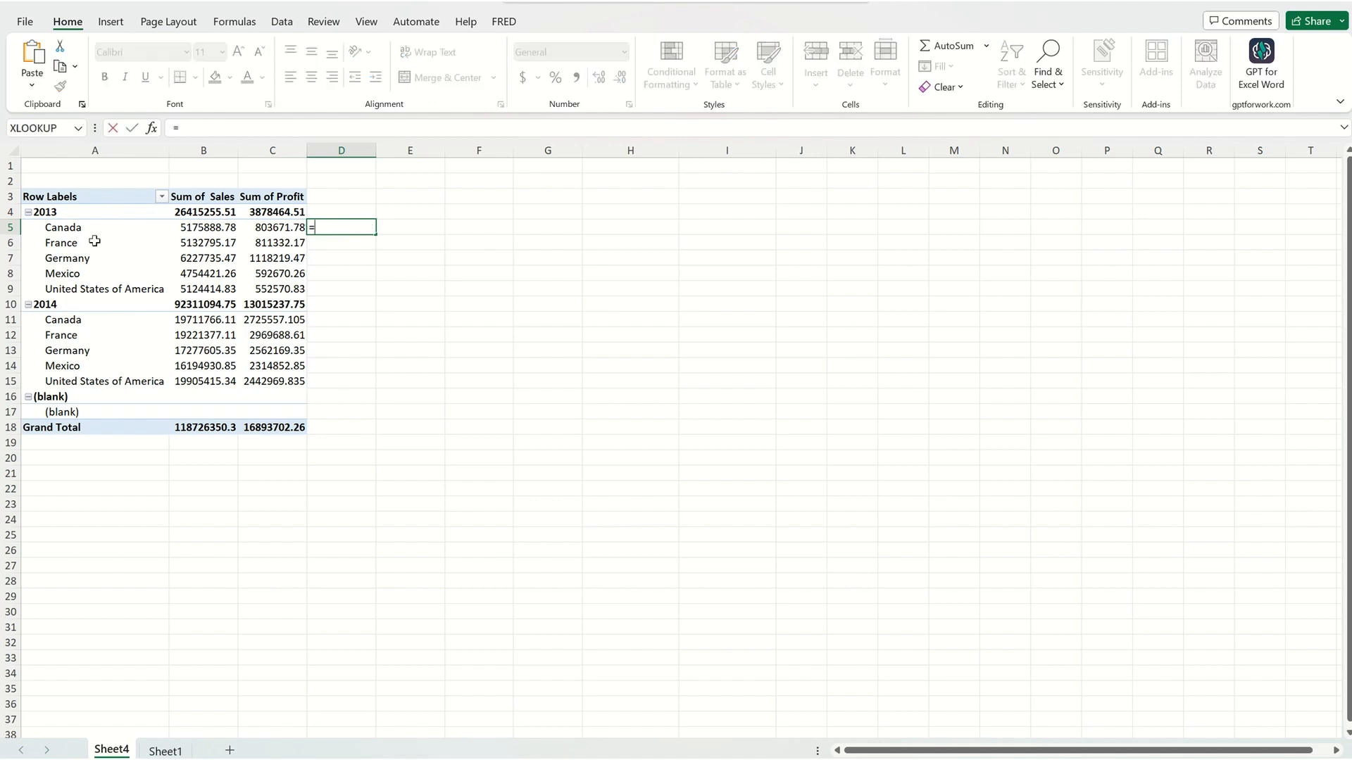
{"action": "left_click", "coordinate": [282, 228]}
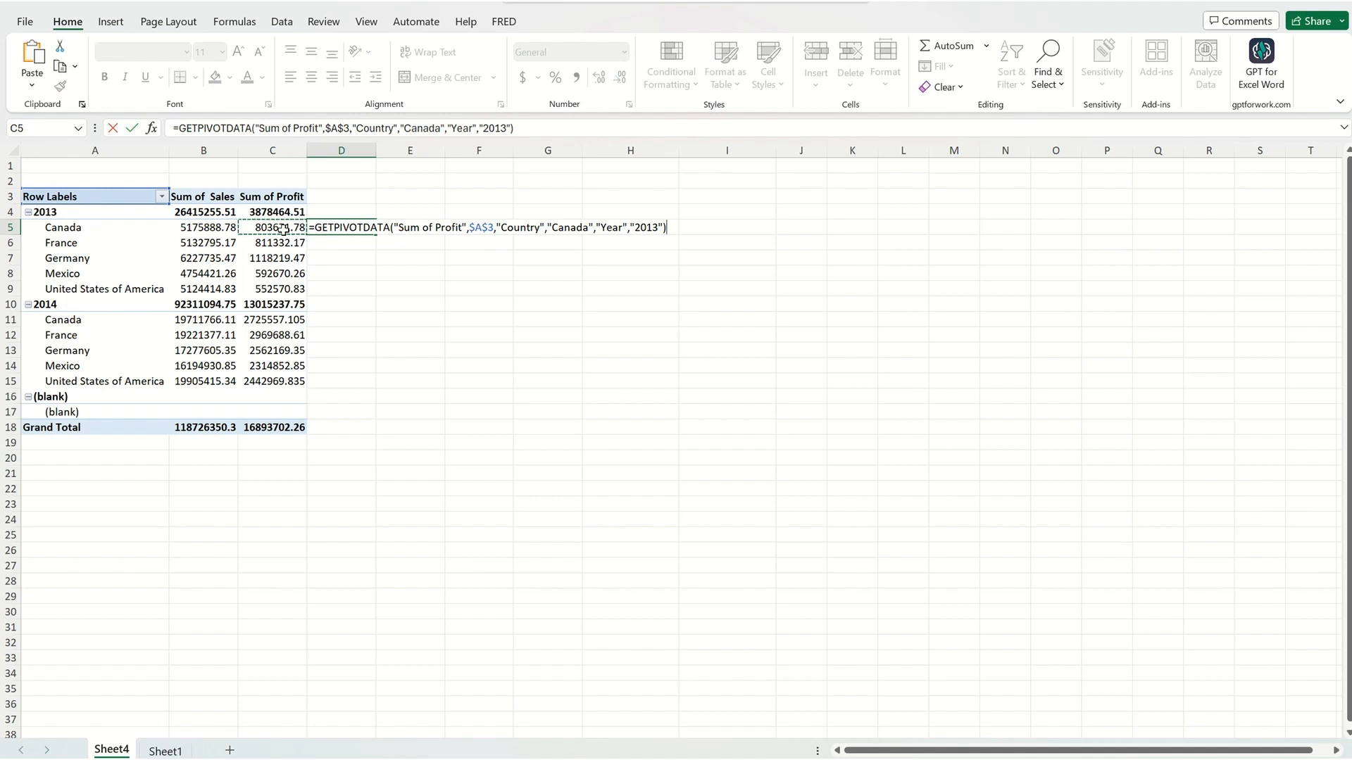
{"action": "type", "text": "/"}
{"action": "left_click", "coordinate": [226, 229]}
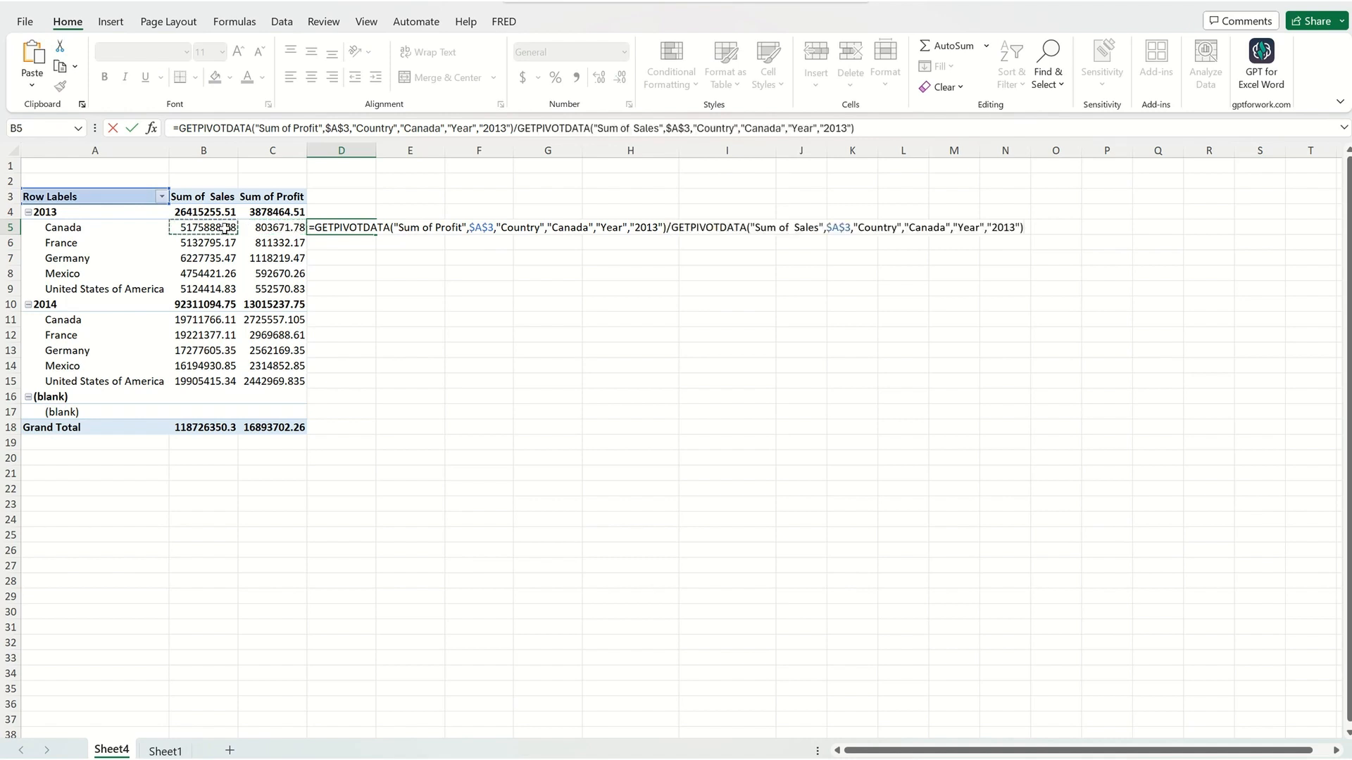
{"action": "key", "text": "Return"}
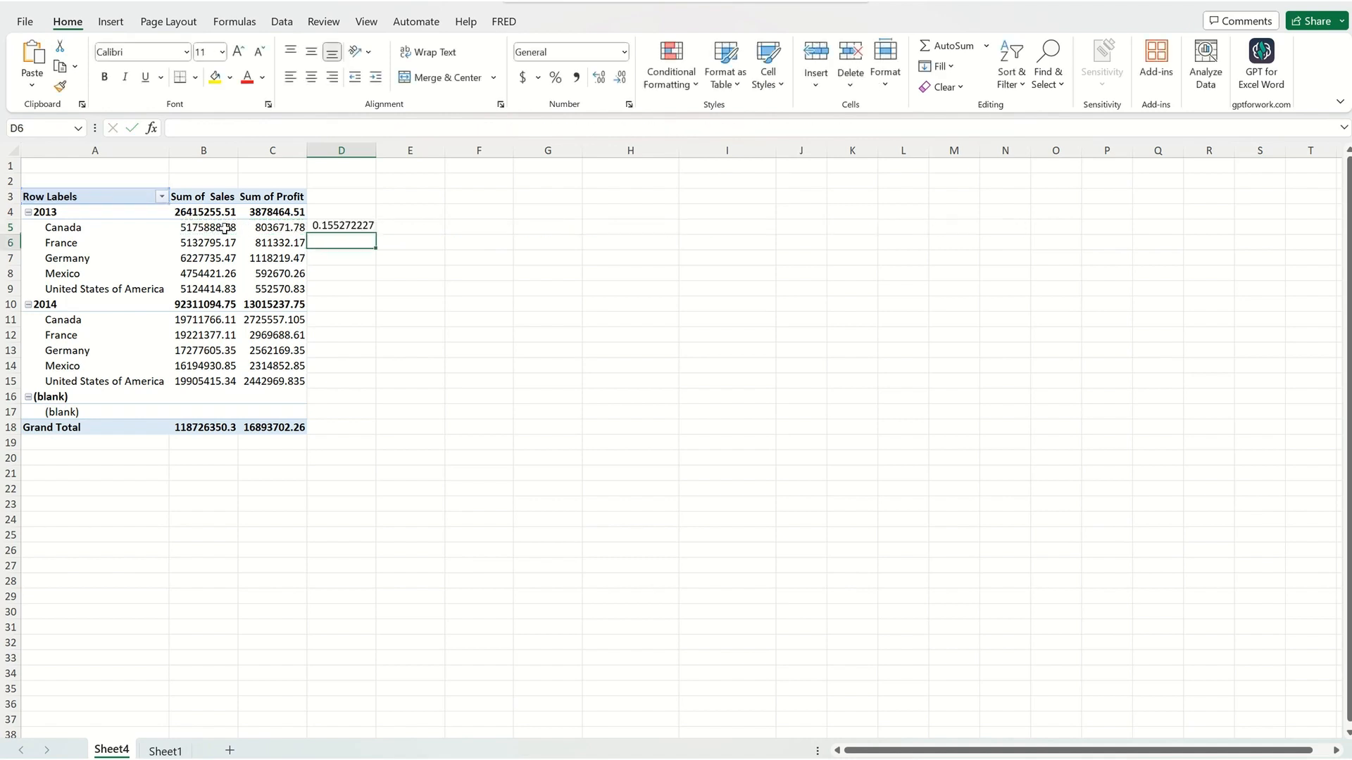
Format D5 as a percentage, fill its formula down through D15, and check the copied formula in D7
{"action": "left_click", "coordinate": [343, 228]}
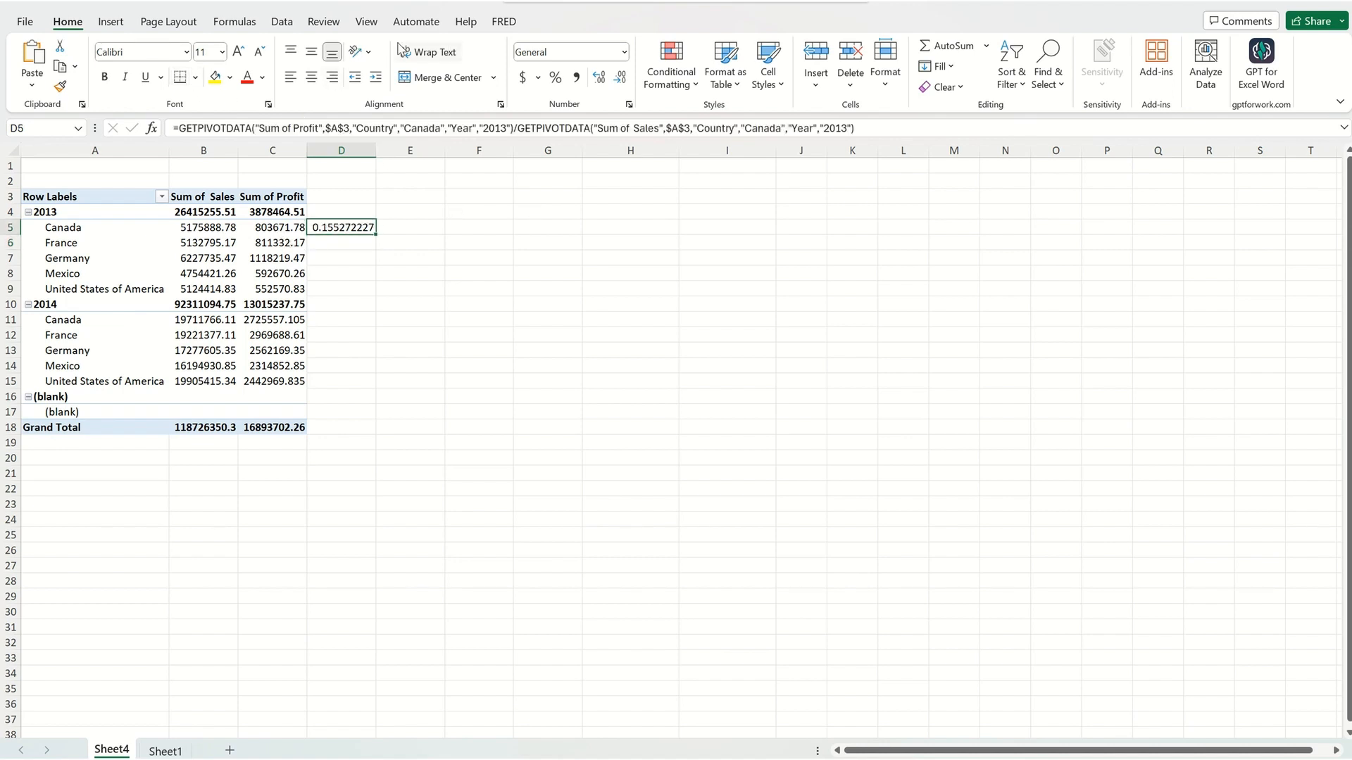
{"action": "left_click", "coordinate": [556, 77]}
{"action": "left_click_drag", "start_coordinate": [376, 235], "coordinate": [374, 395]}
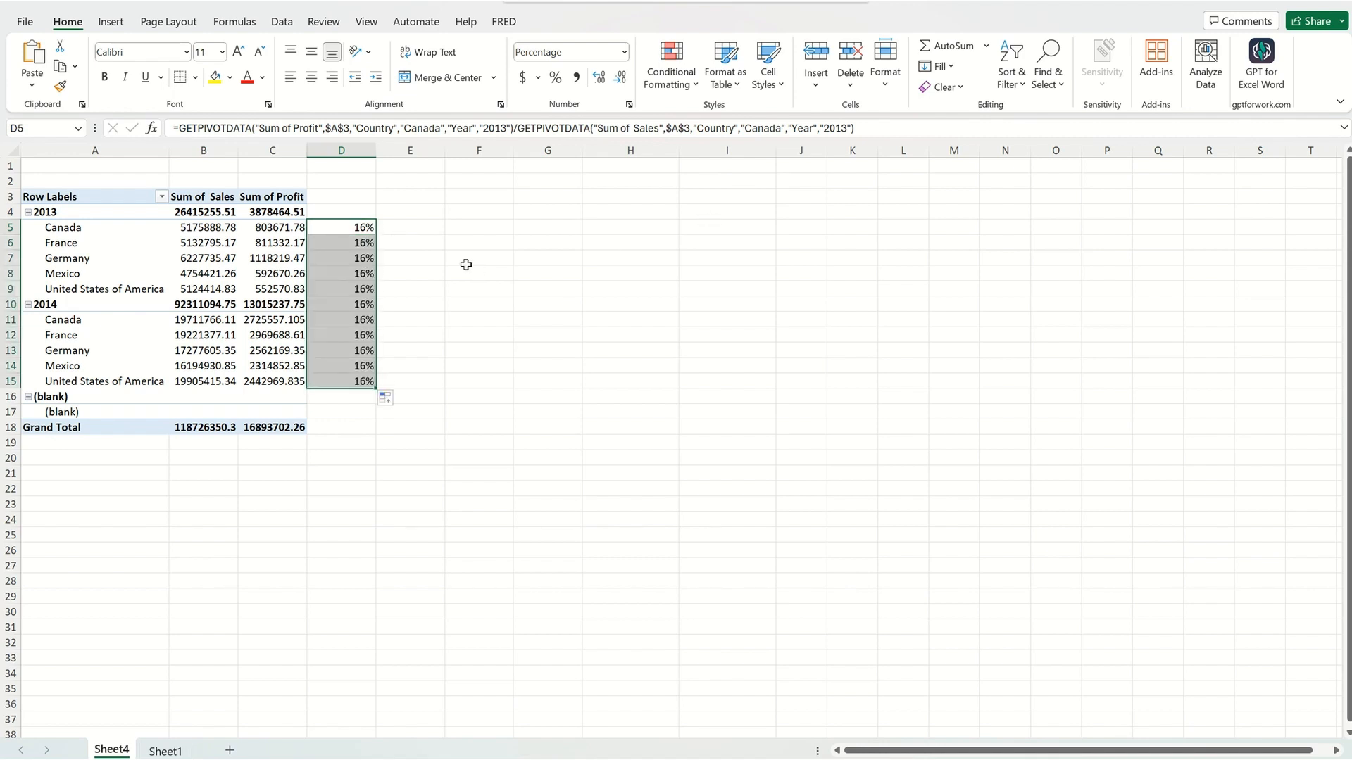
{"action": "left_click", "coordinate": [344, 256]}
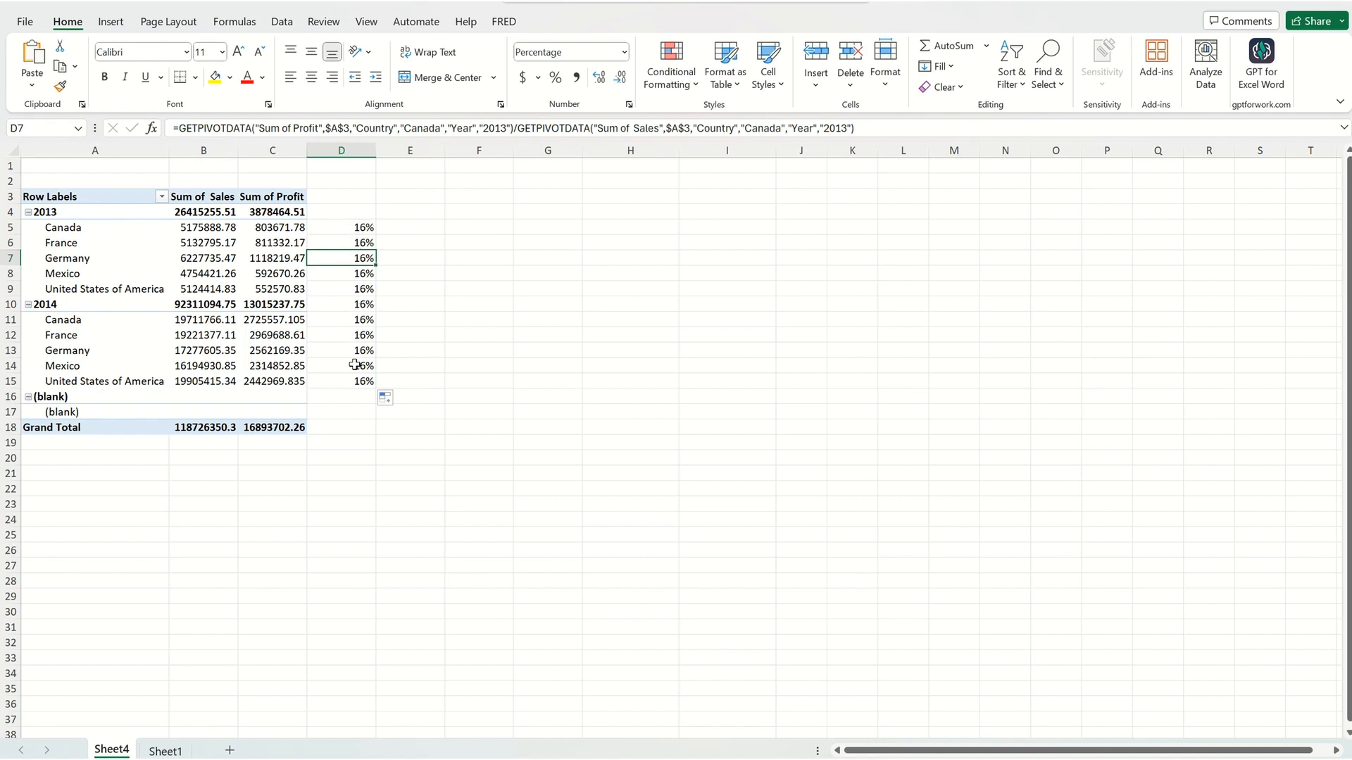
{"action": "left_click", "coordinate": [427, 277]}
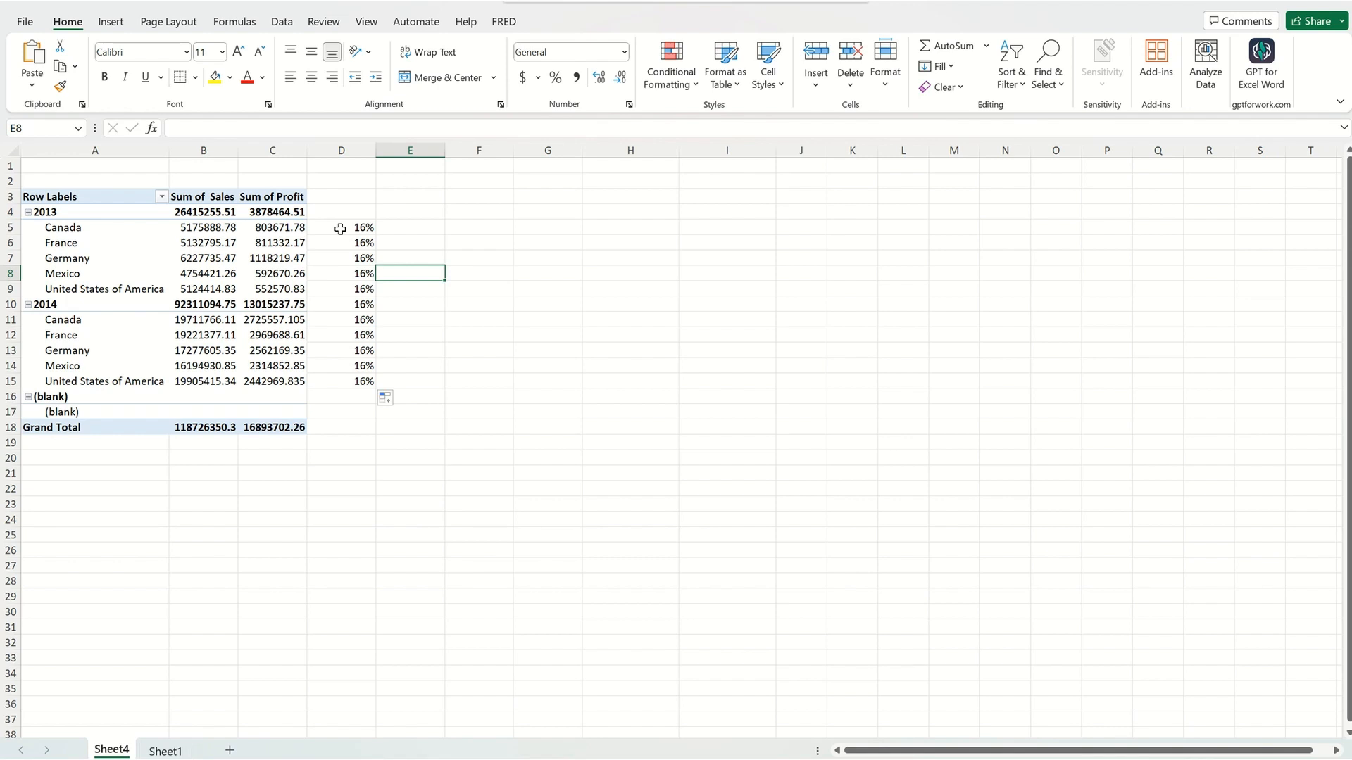
Select Mexico's 2013 Sum of Profit cell in the pivot table and look for pivot table commands
{"action": "left_click", "coordinate": [264, 273]}
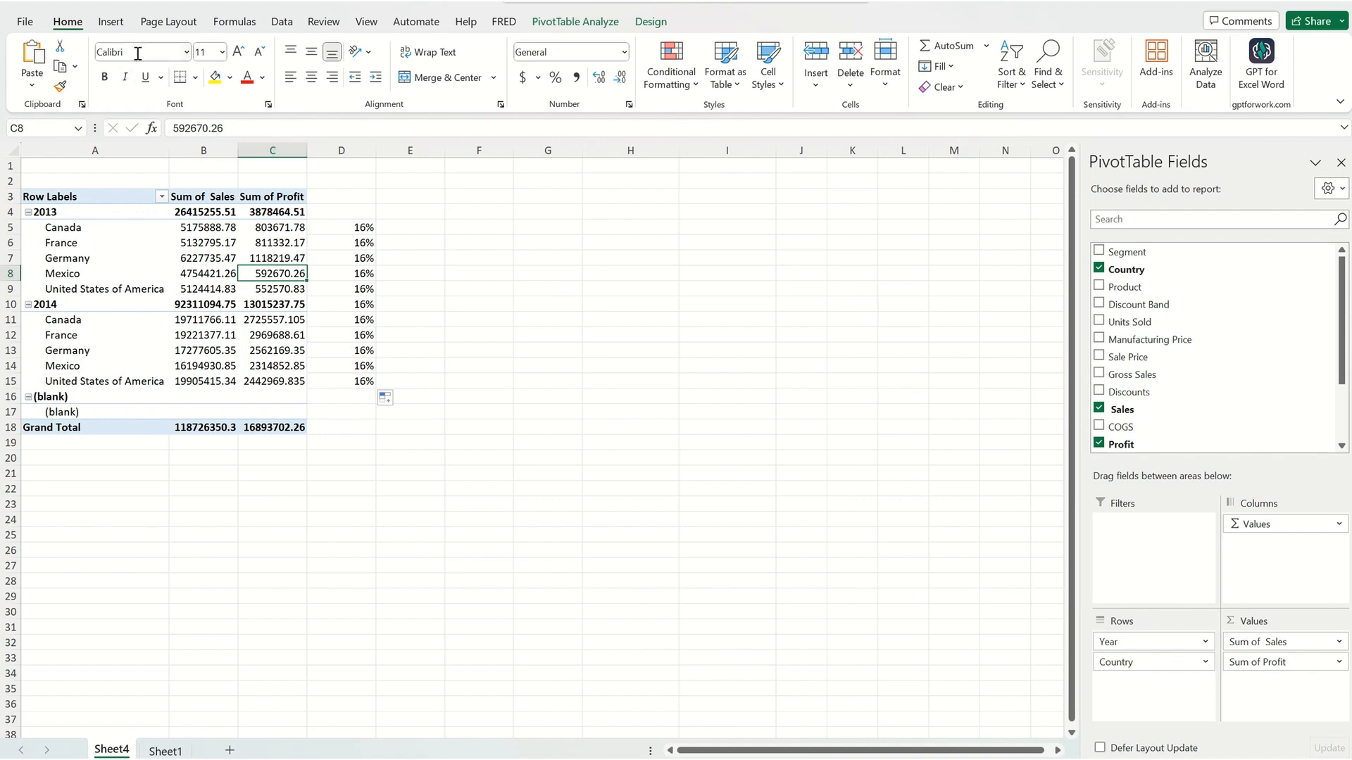
{"action": "left_click", "coordinate": [113, 21]}
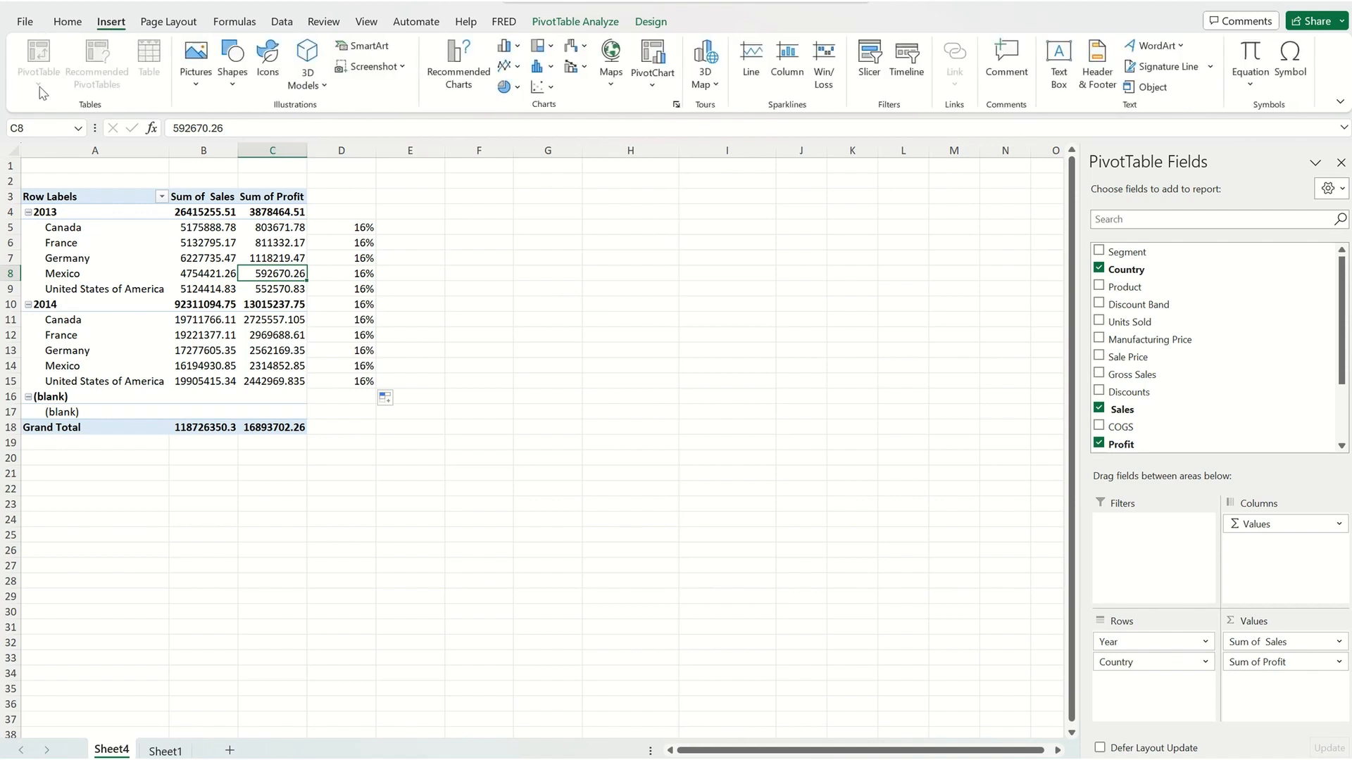